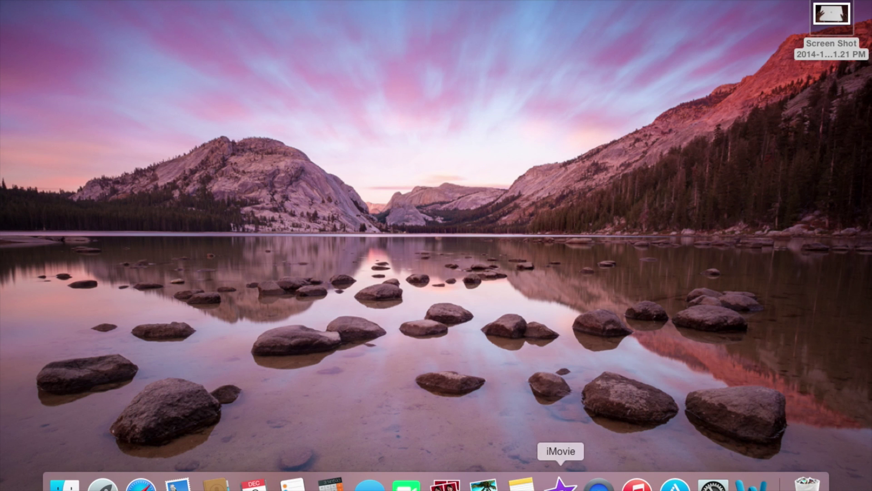
Launch iPhoto from the Dock and select the Brown Family Book project.
click(484, 483)
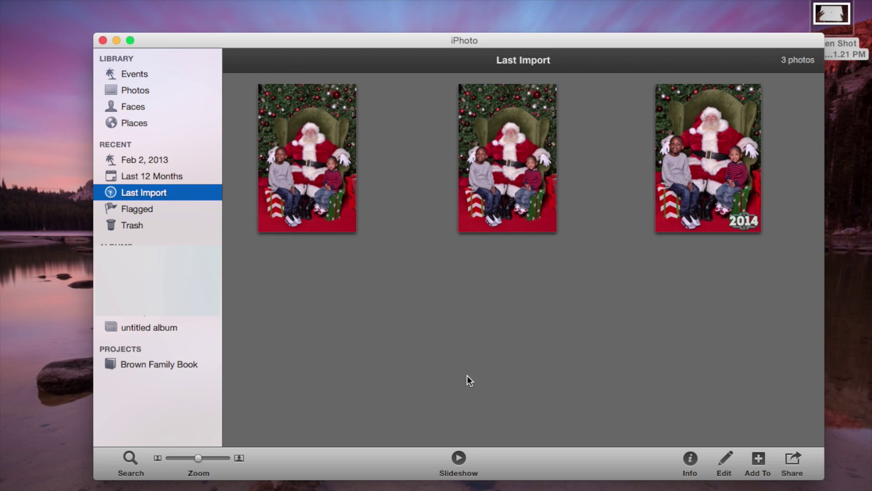
mouse_move(484, 487)
click(167, 366)
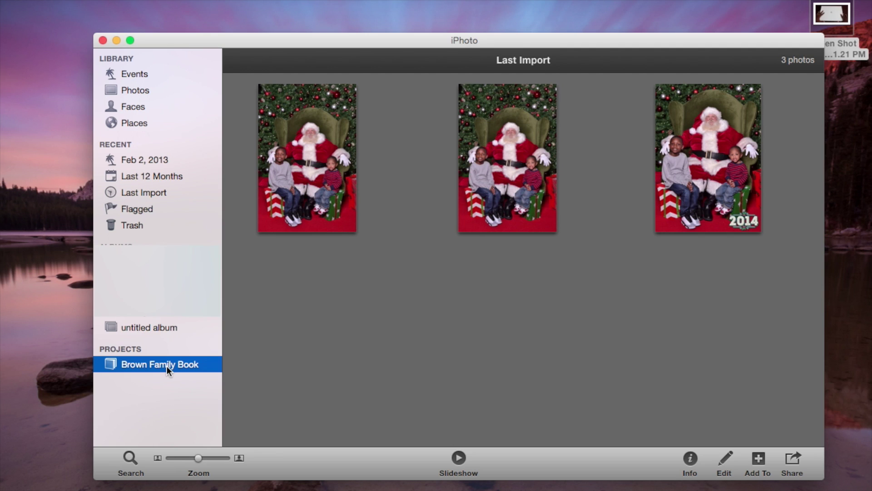
Open the Brown Family Book and go into the pages 14–15 spread.
click(167, 365)
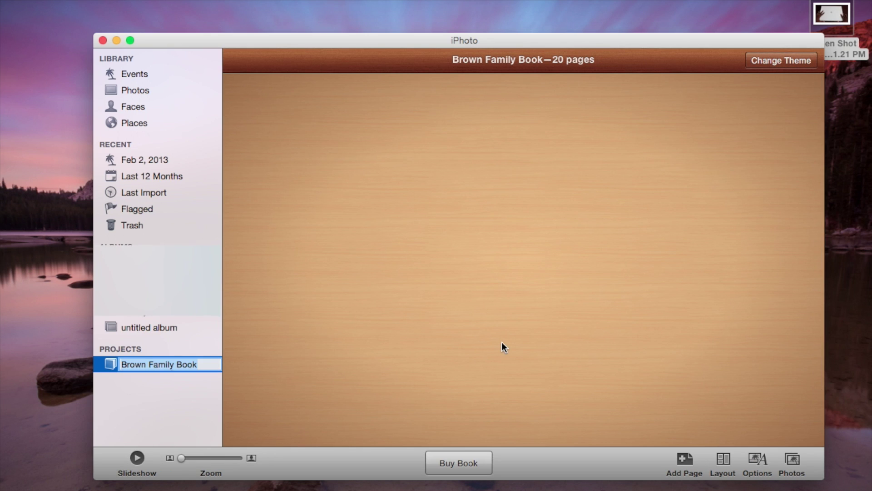
scroll(579, 319, down, 2)
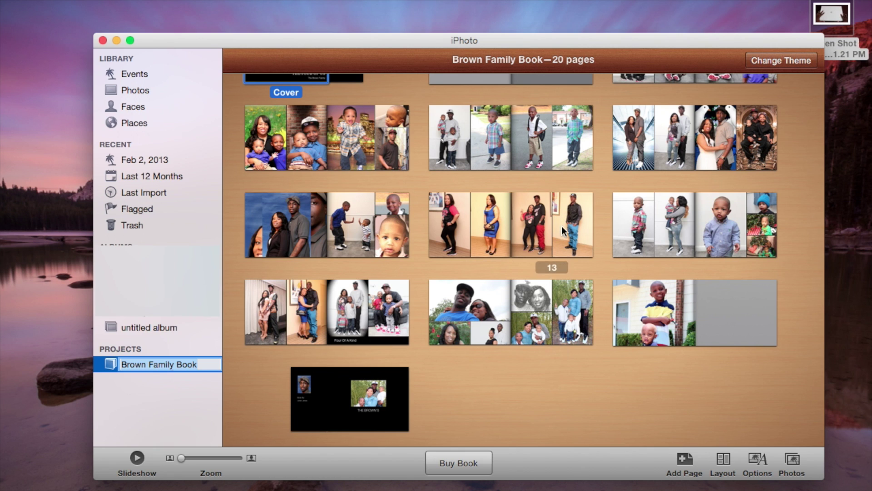
click(652, 235)
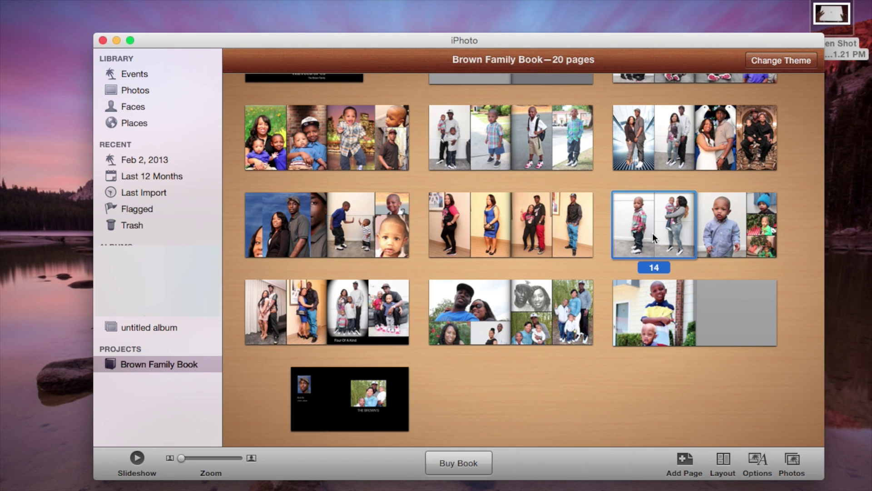
double_click(653, 237)
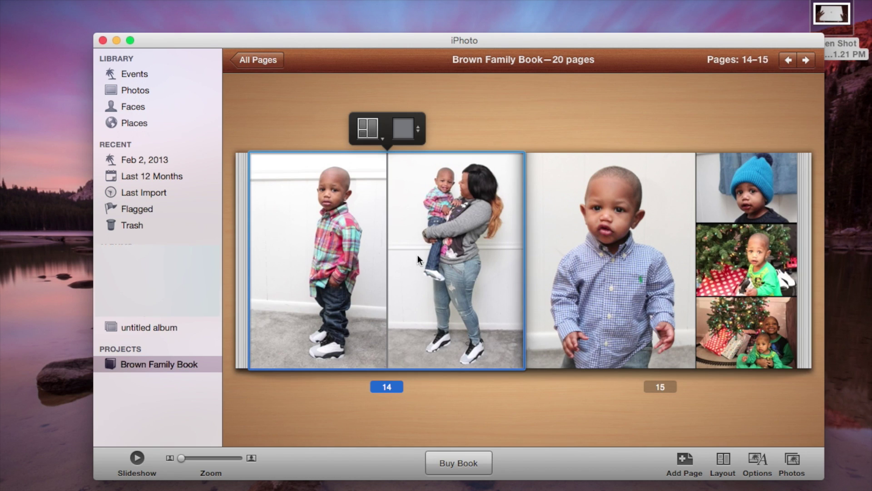
Show the book's photos beside the spread and try dragging the brick-wall photo onto it.
click(794, 464)
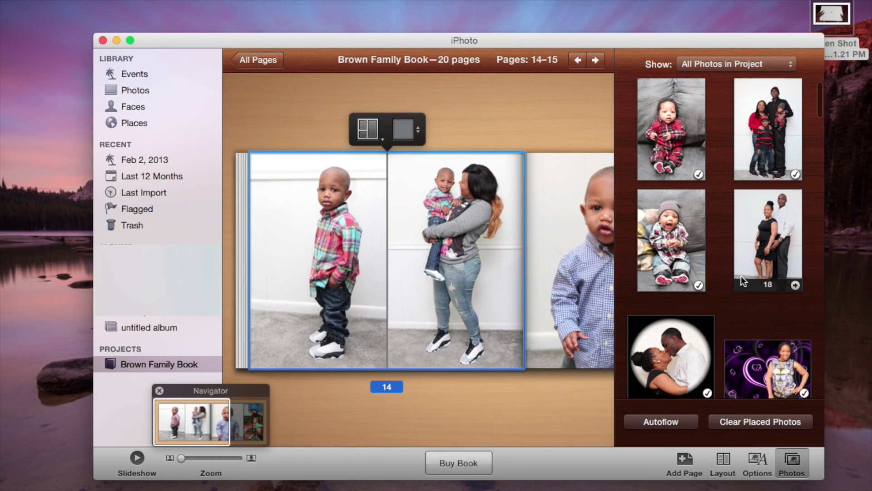
scroll(691, 225, down, 6)
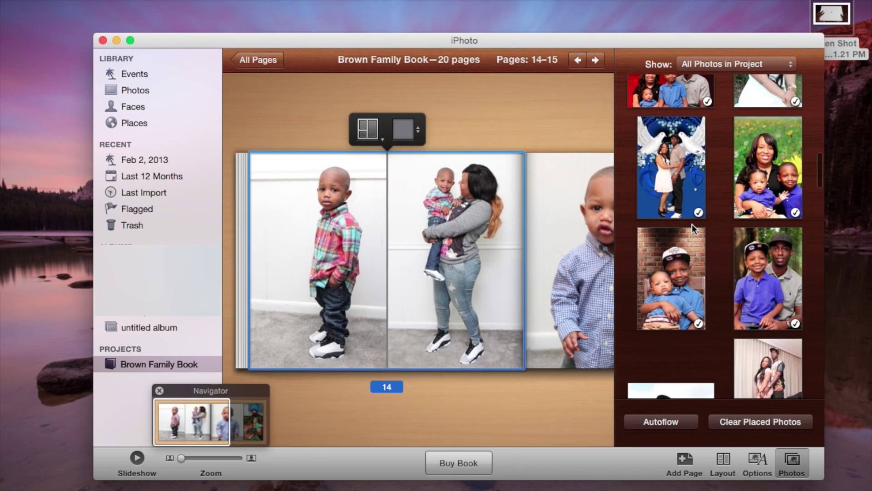
scroll(692, 224, down, 3)
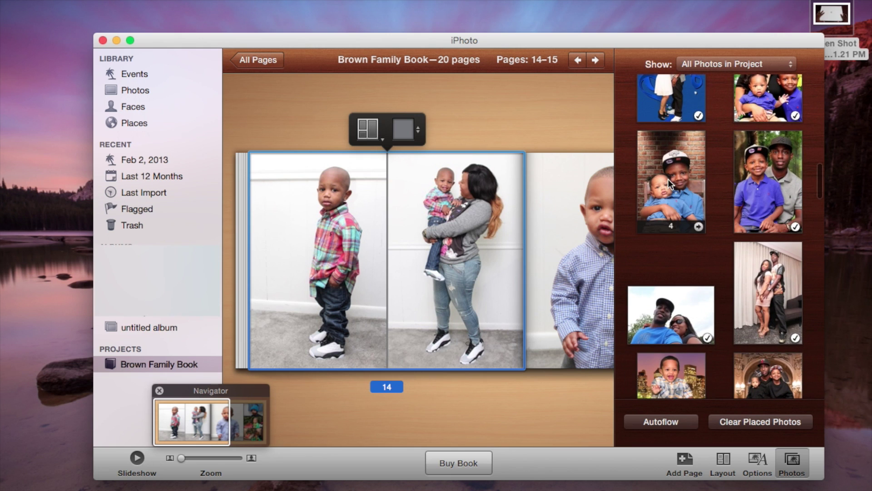
mouse_move(668, 179)
mouse_down()
mouse_move(629, 197)
mouse_move(672, 182)
mouse_up()
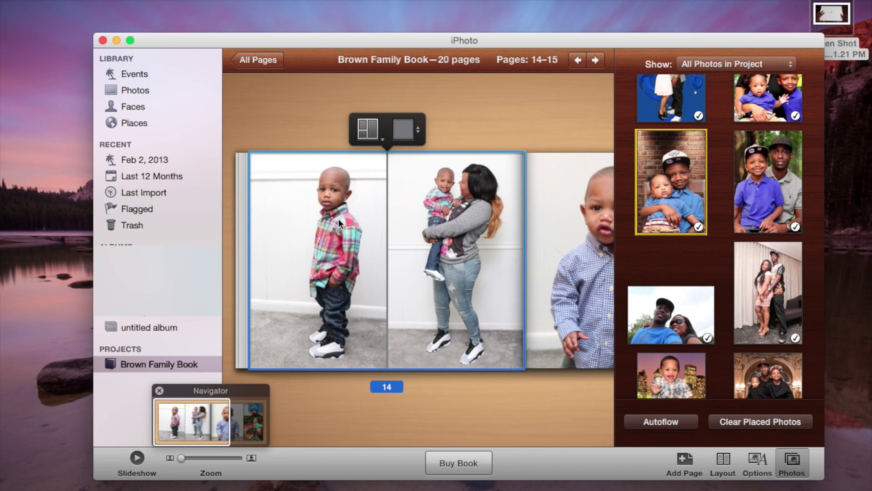
Zoom the boy's photo on page 14 in and back out, then return to All Pages.
scroll(338, 219, up, 5)
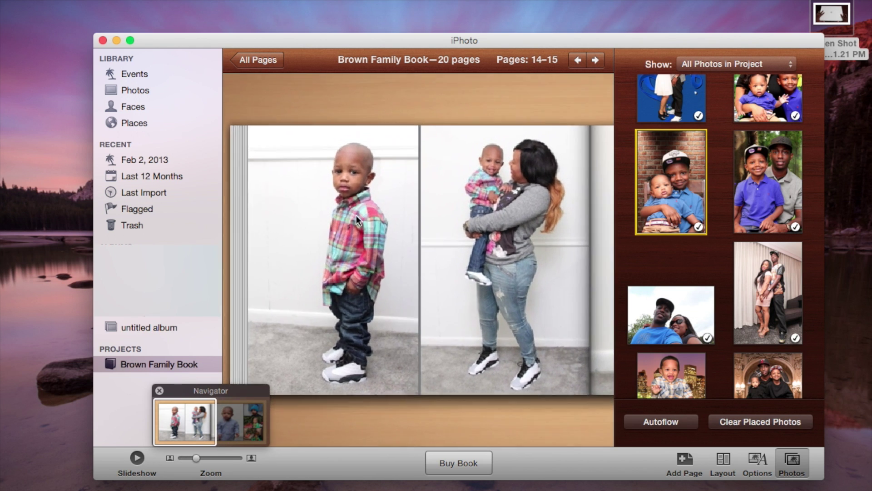
click(339, 215)
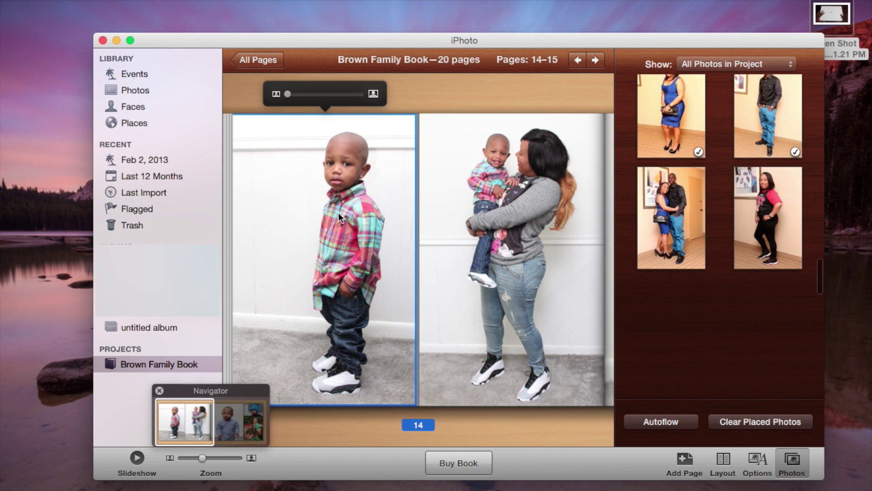
scroll(338, 213, up, 5)
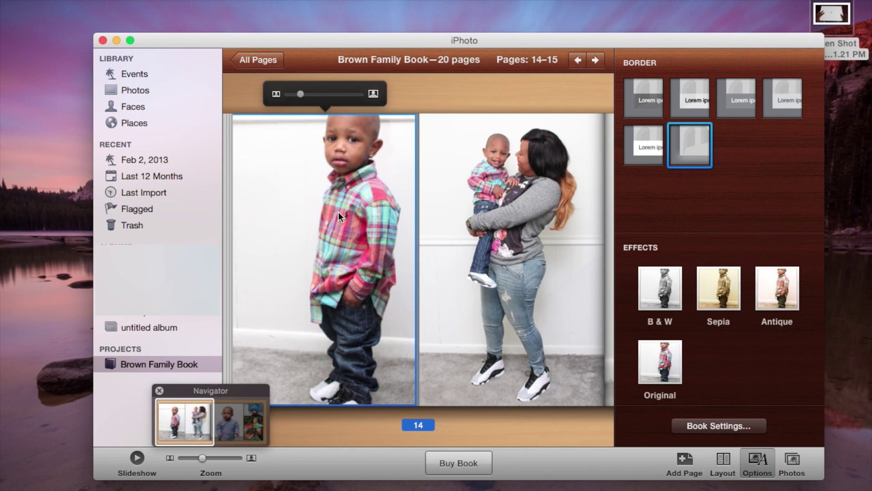
scroll(338, 212, up, 5)
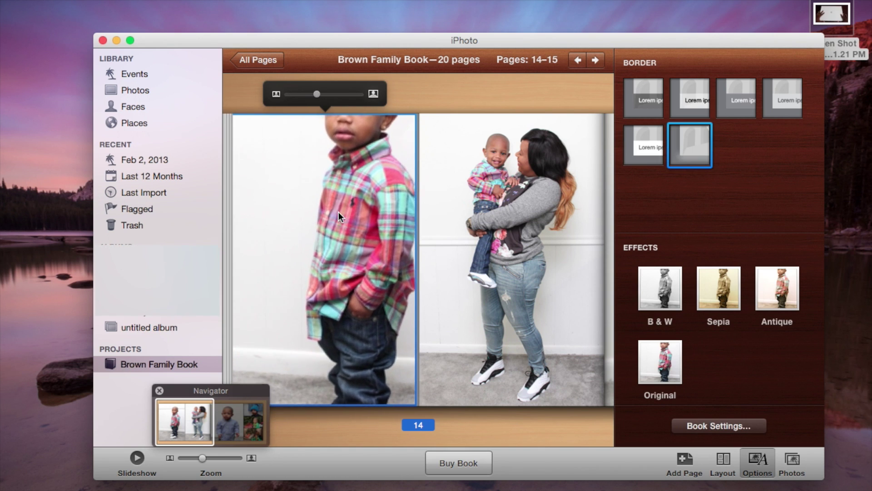
scroll(339, 213, up, 1)
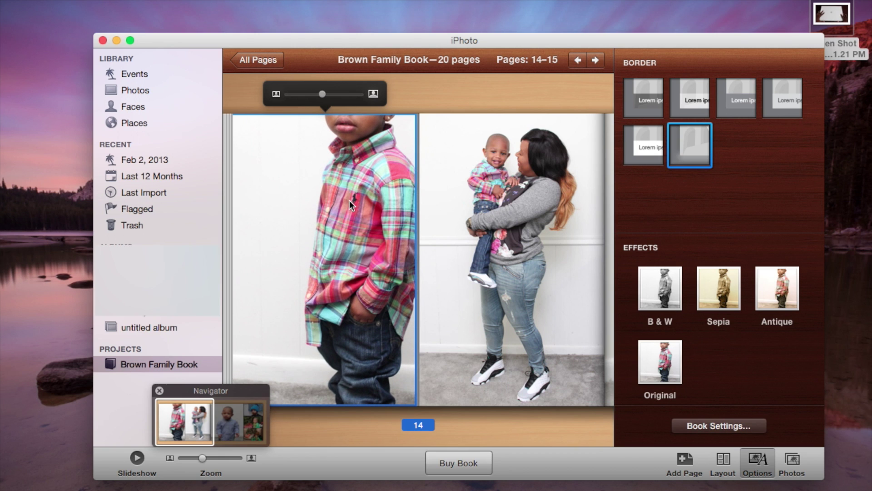
scroll(350, 201, down, 3)
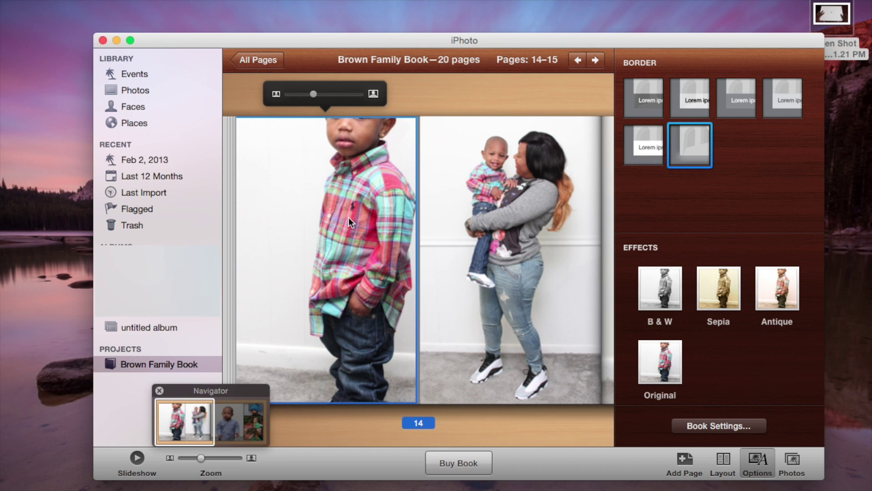
scroll(335, 229, down, 4)
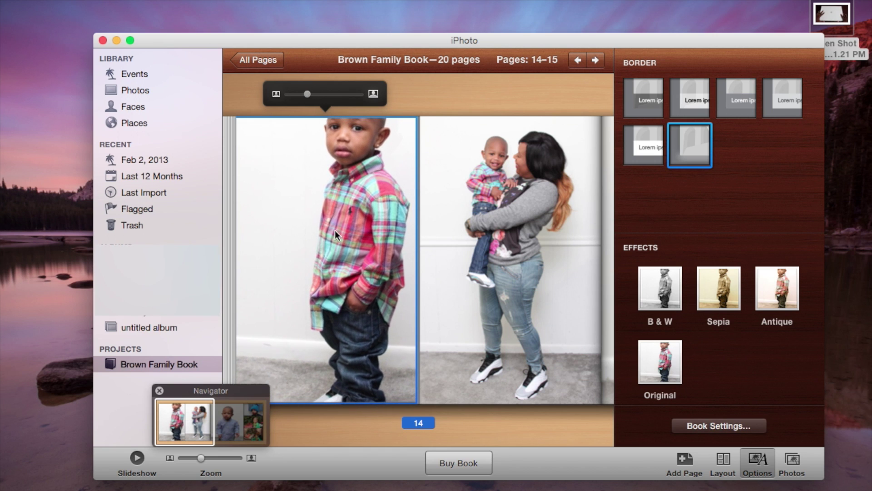
scroll(334, 238, down, 6)
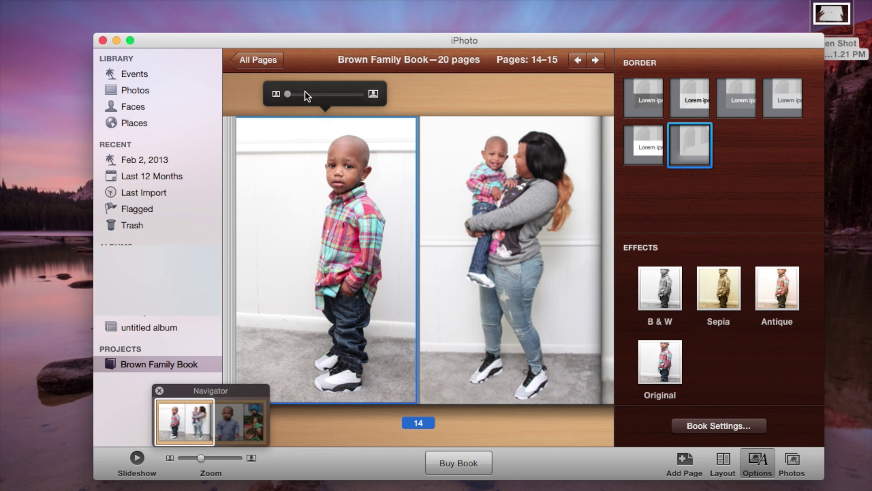
click(273, 61)
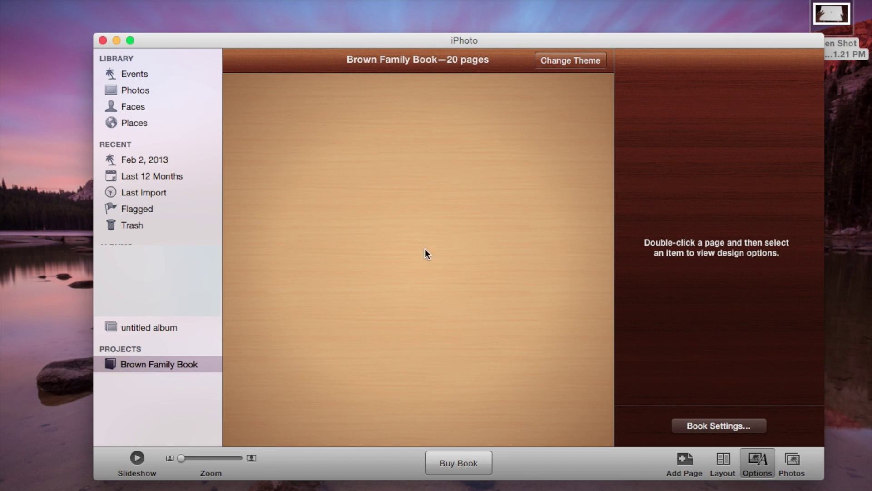
scroll(502, 346, down, 10)
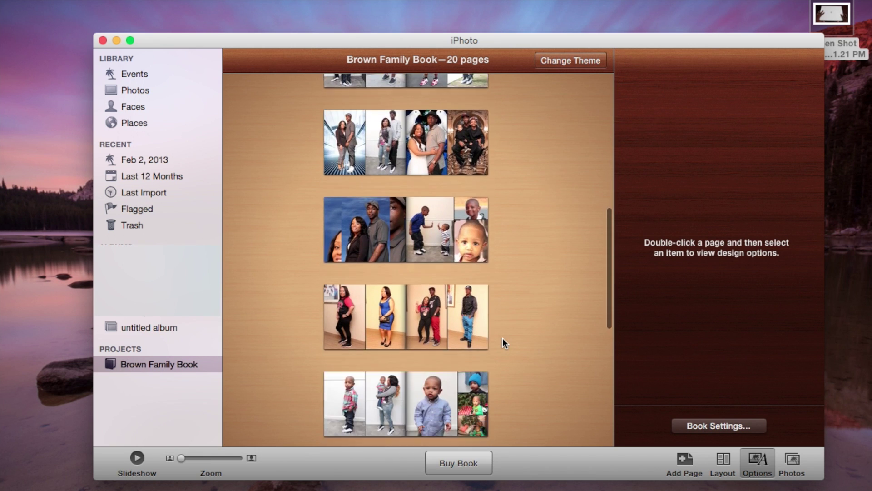
scroll(443, 318, down, 5)
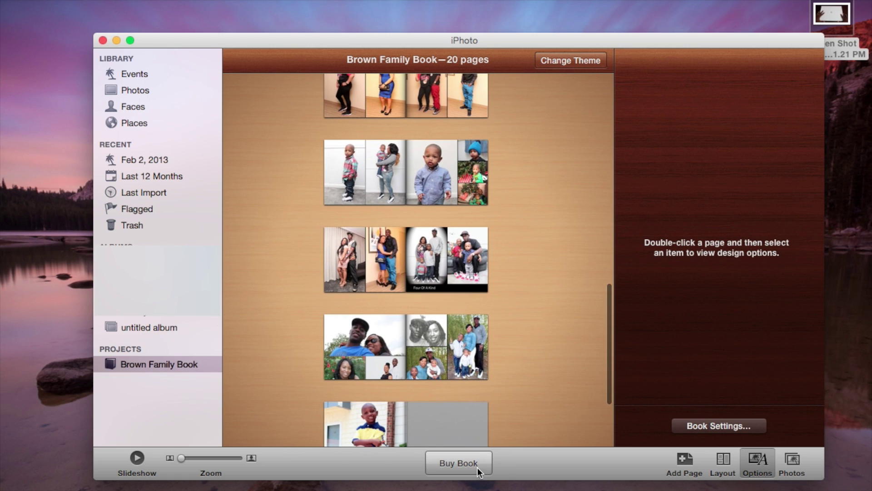
click(474, 461)
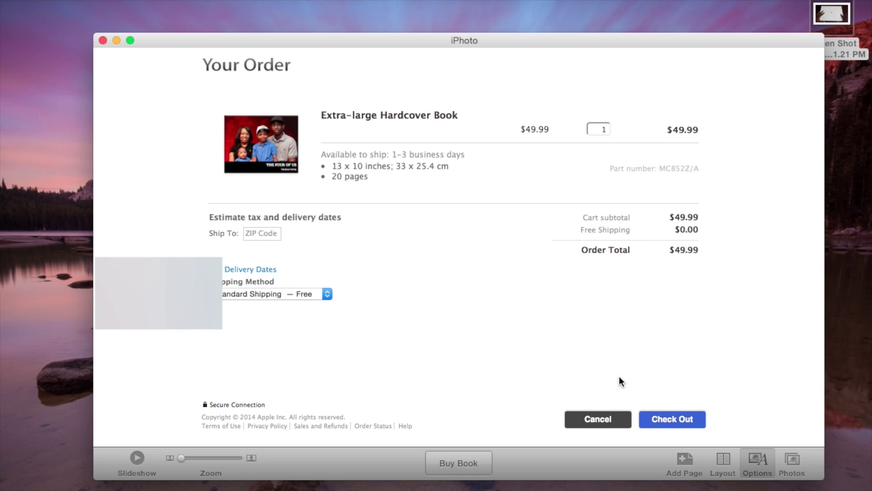
click(598, 419)
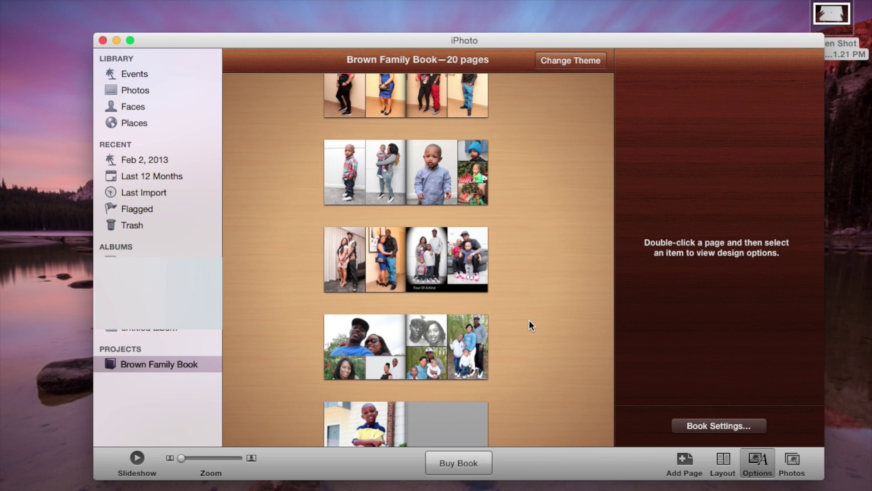
scroll(529, 320, down, 2)
scroll(530, 320, up, 5)
scroll(530, 321, up, 8)
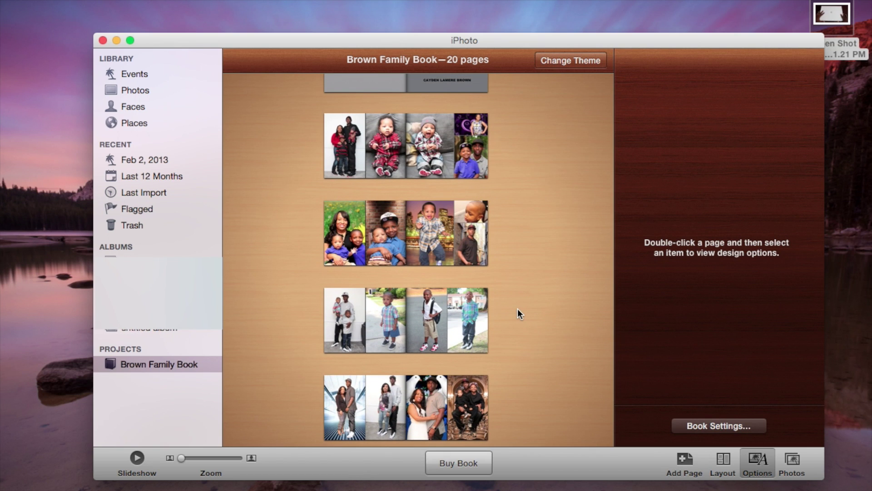
scroll(518, 308, down, 4)
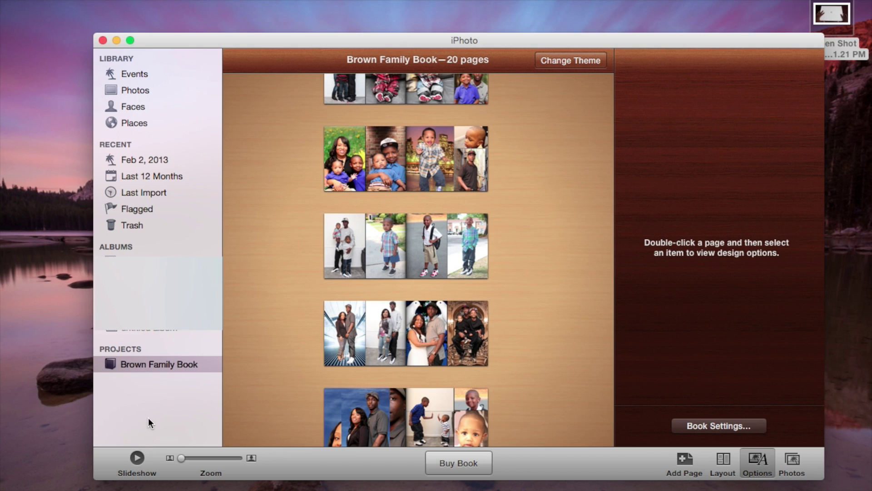
right_click(149, 383)
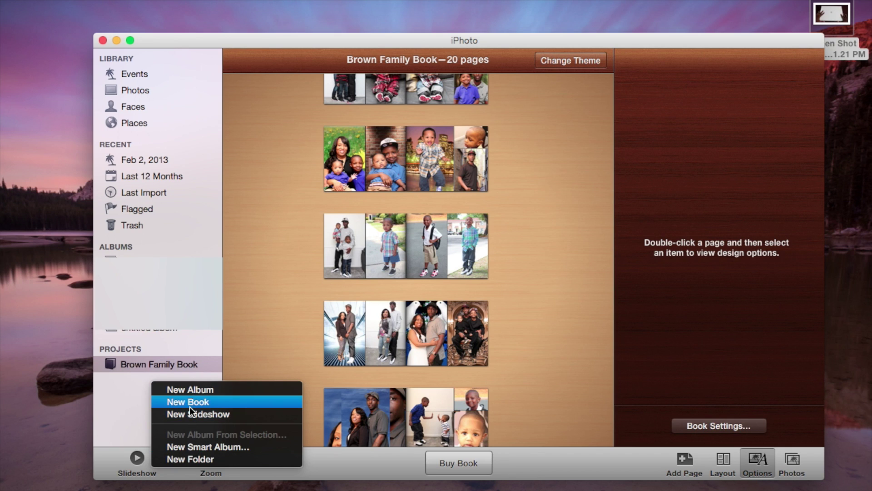
click(133, 400)
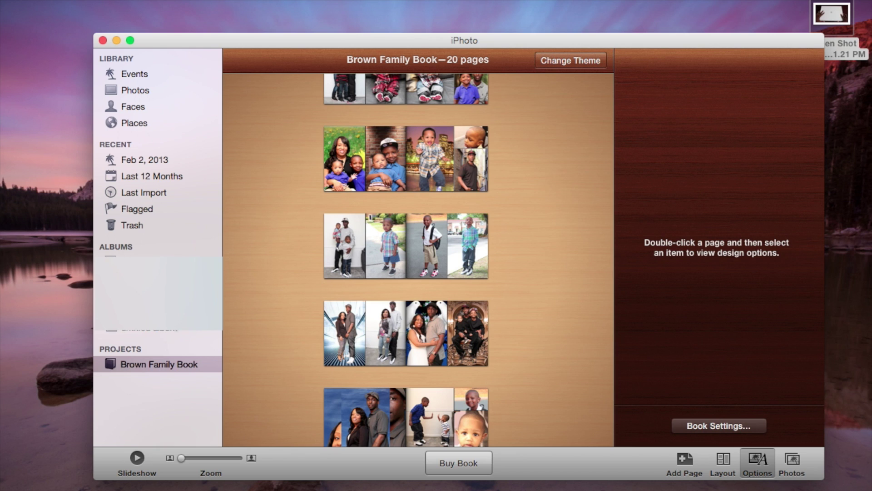
Start a new book from the three Last Import photos via Share.
click(160, 195)
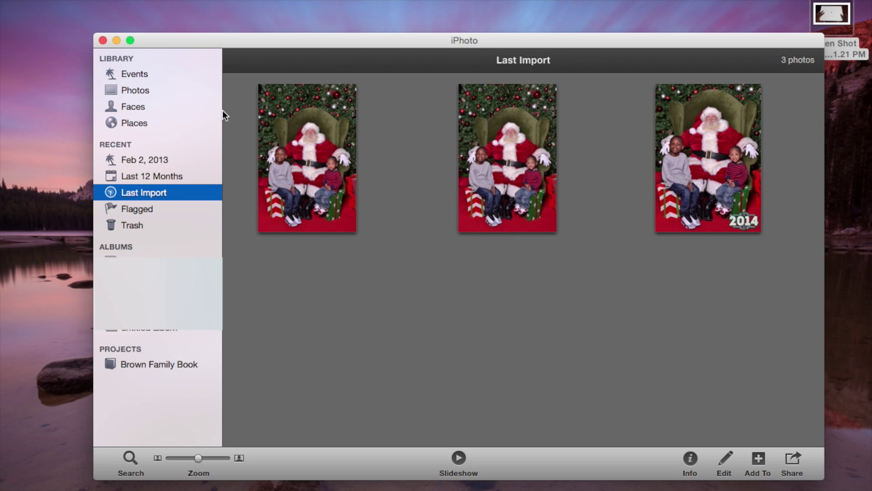
click(798, 457)
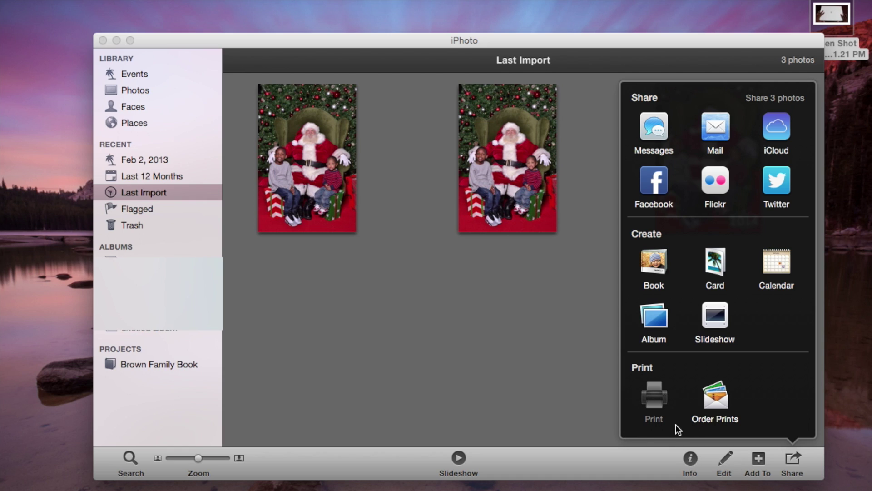
click(650, 264)
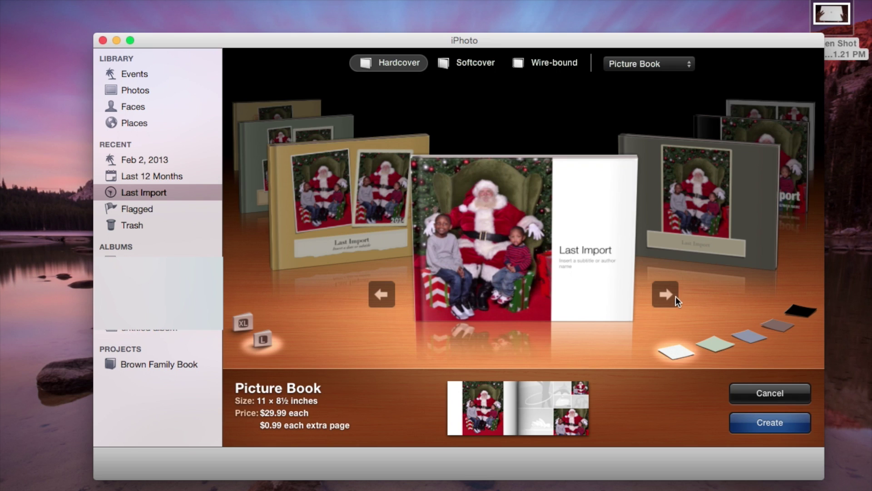
Step through the Journal, Photo Essay and Modern Lines themes to Family Album.
click(673, 297)
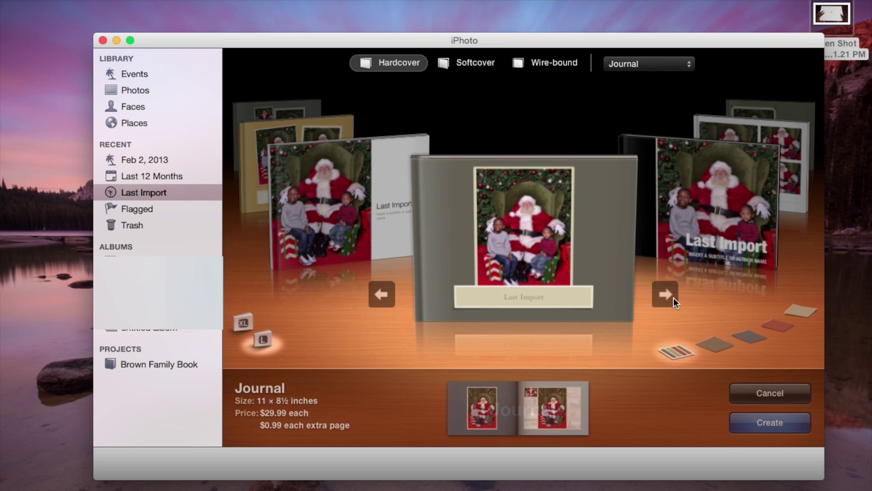
click(674, 298)
click(674, 298)
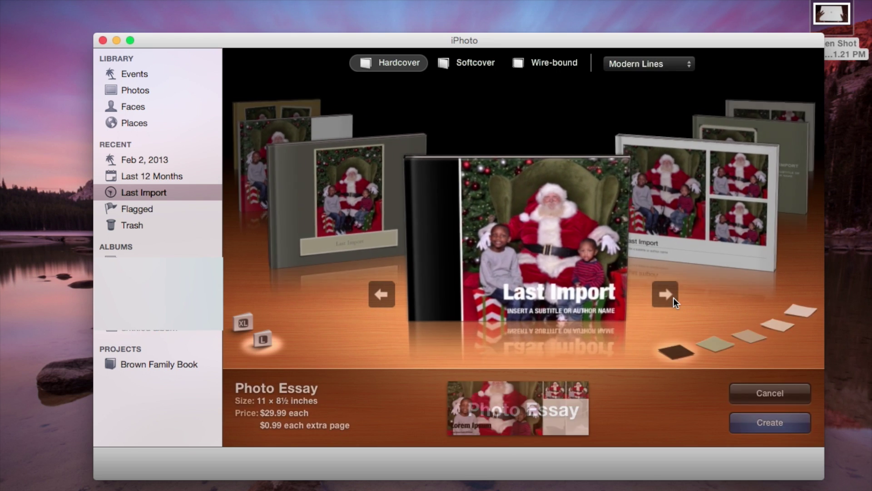
click(674, 298)
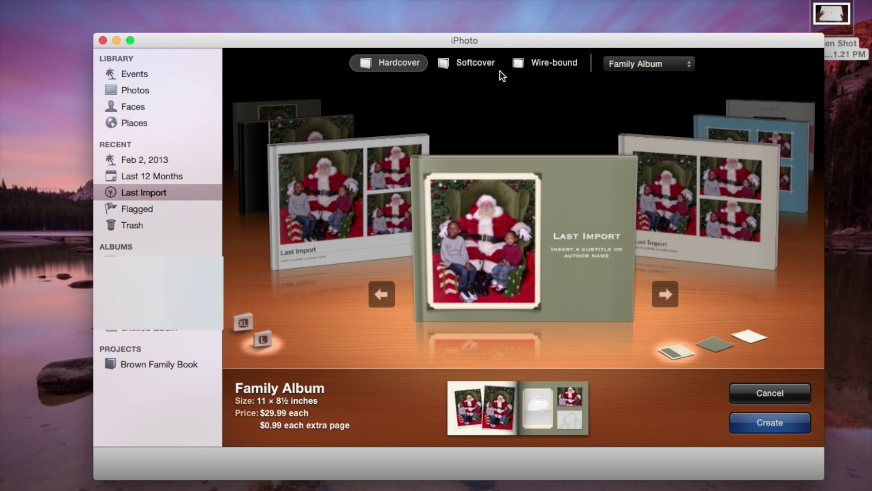
Try Softcover and Wire-bound bindings, then return to Hardcover.
click(476, 63)
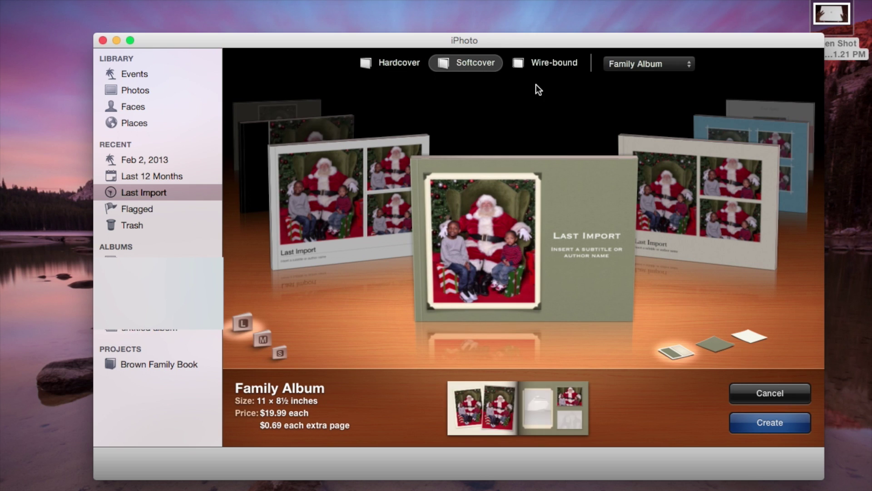
click(552, 63)
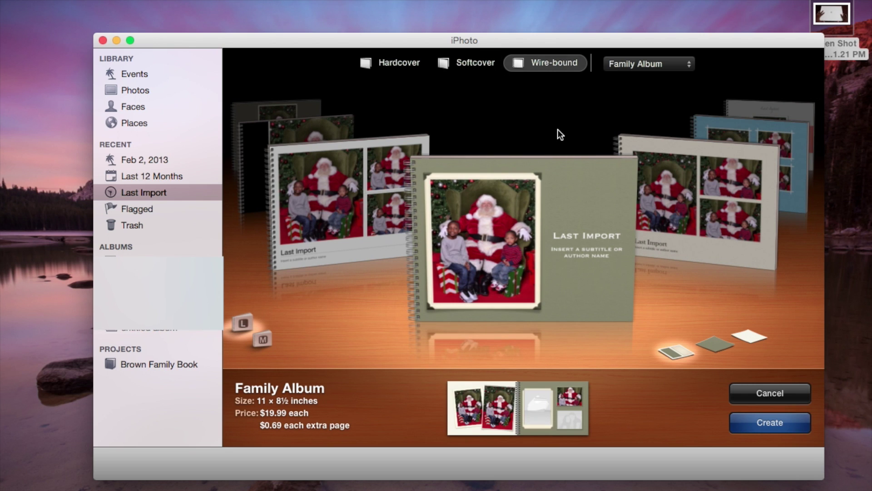
click(682, 66)
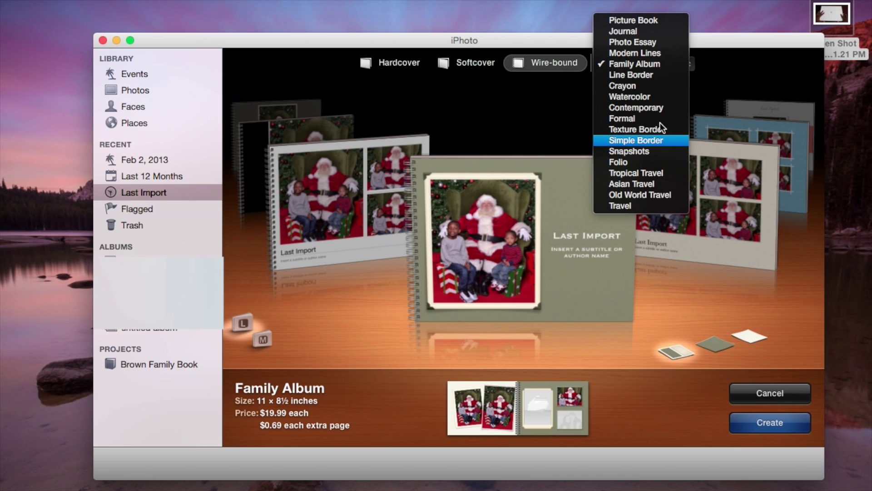
click(395, 65)
click(397, 65)
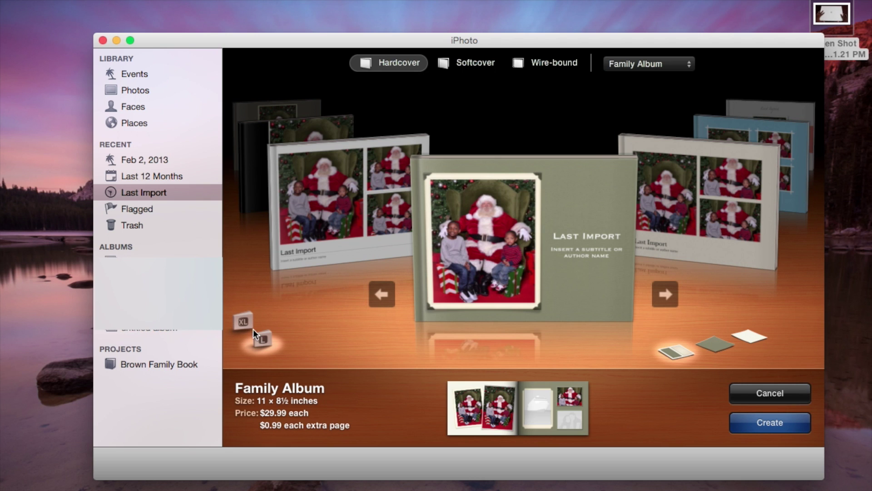
Keep the 11 × 8½ inch size, choose a green cover and confirm Family Album.
click(245, 320)
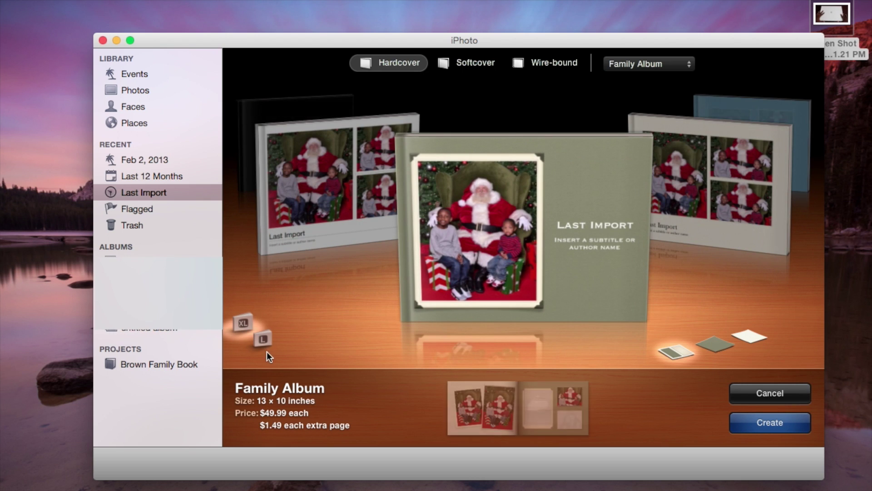
click(265, 339)
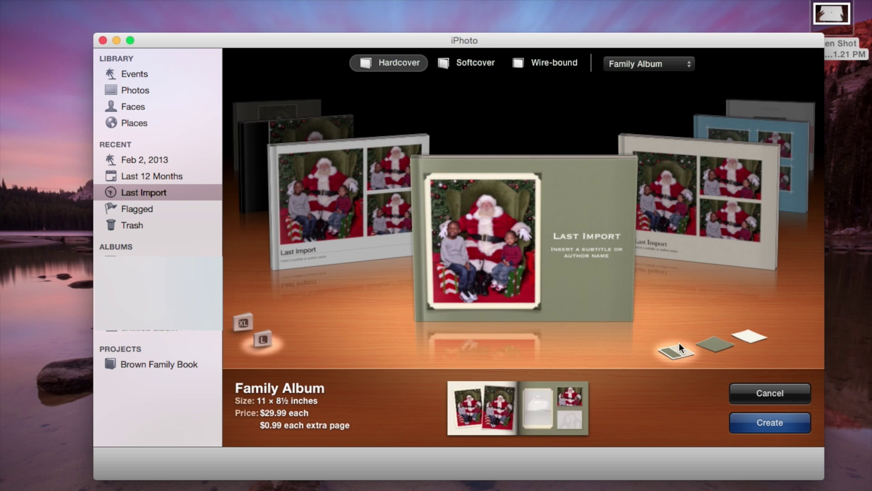
click(712, 345)
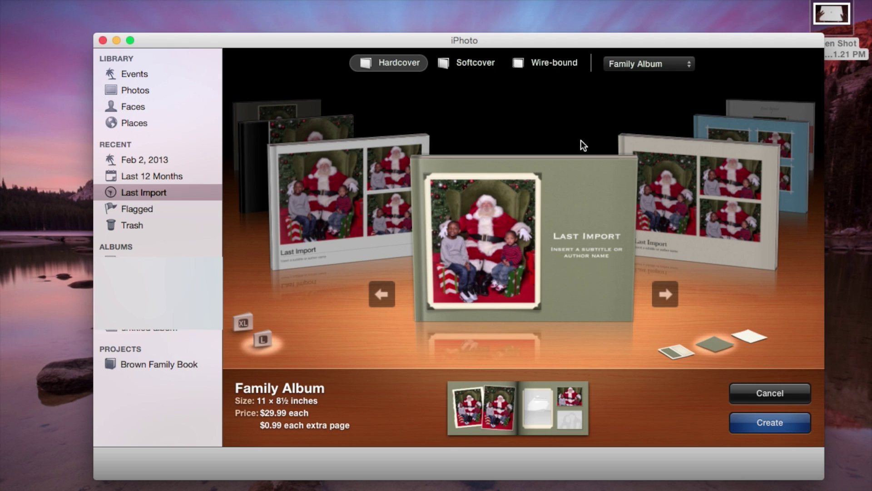
click(687, 66)
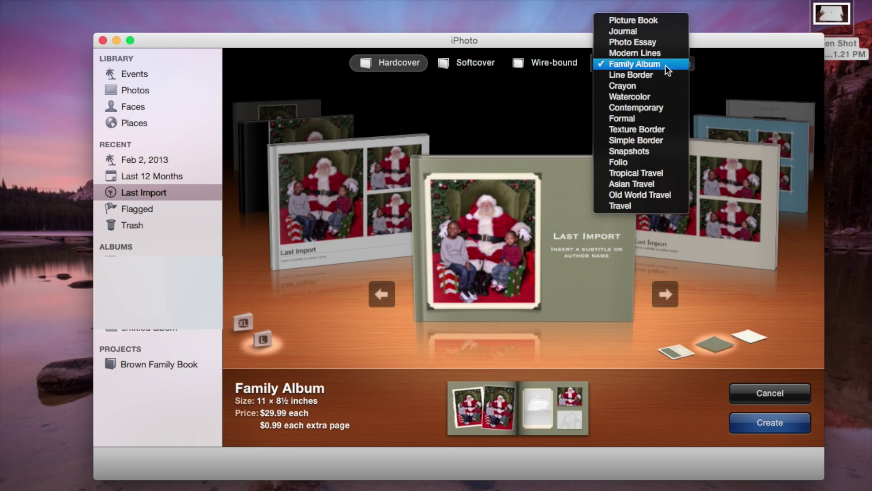
click(615, 345)
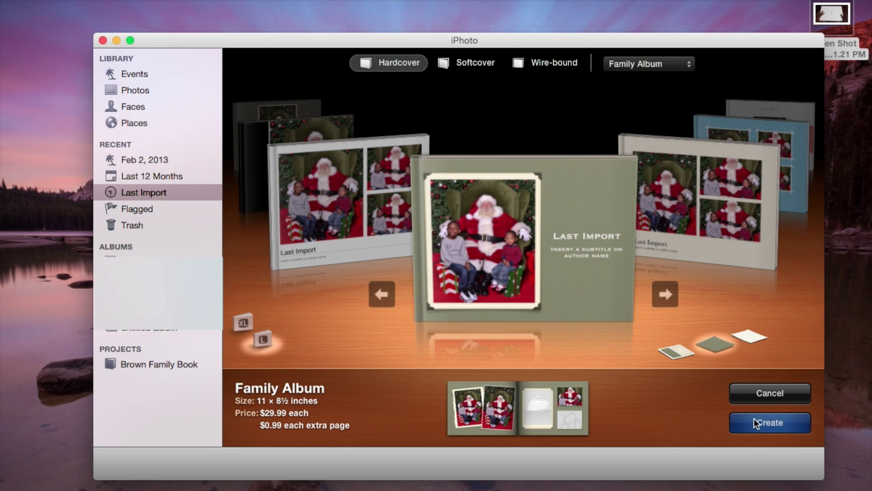
Create the 20-page Last Import Book and show its Santa photos beside the spreads.
click(754, 419)
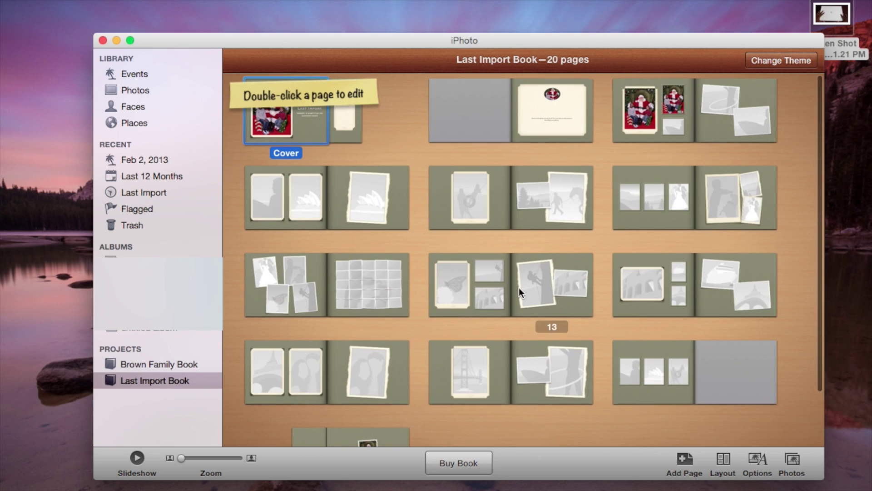
scroll(521, 292, down, 1)
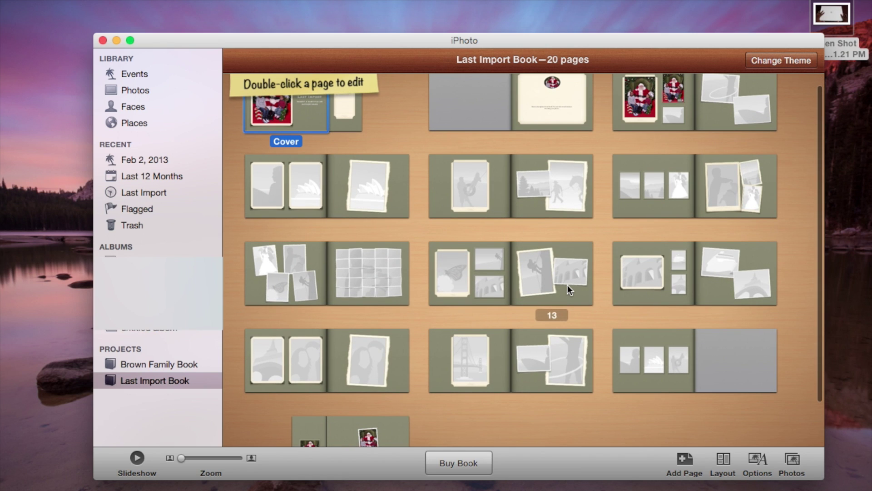
click(793, 461)
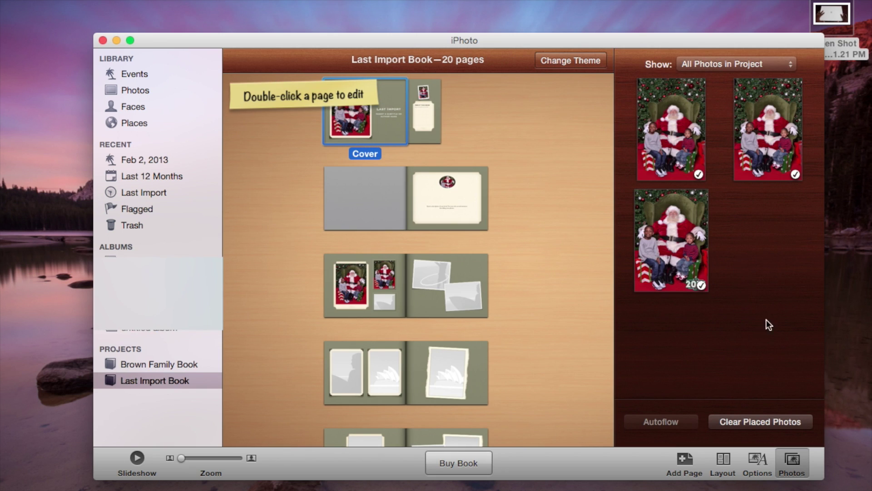
scroll(570, 282, down, 5)
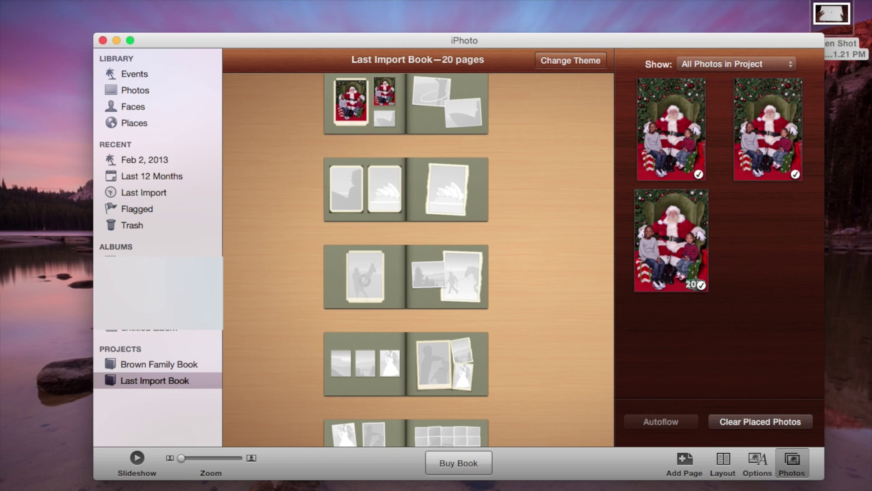
click(150, 279)
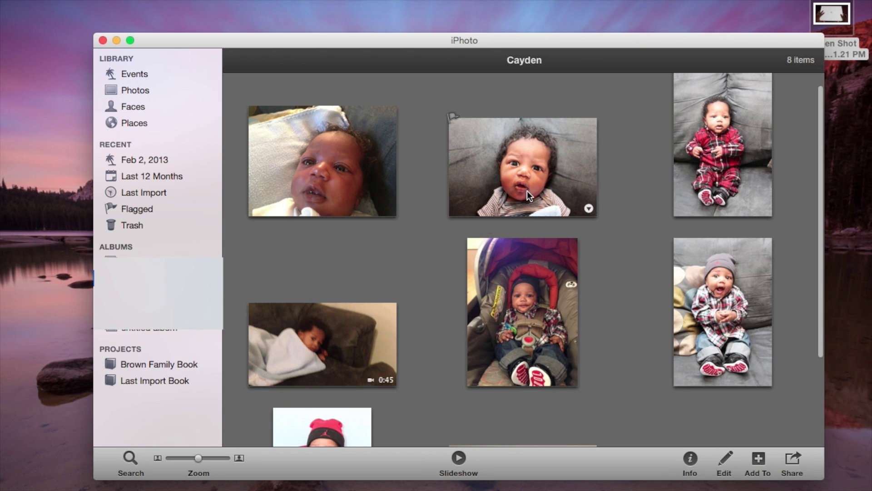
Drag baby photo IMG_1660 onto Last Import Book in Projects and return to the book.
click(531, 175)
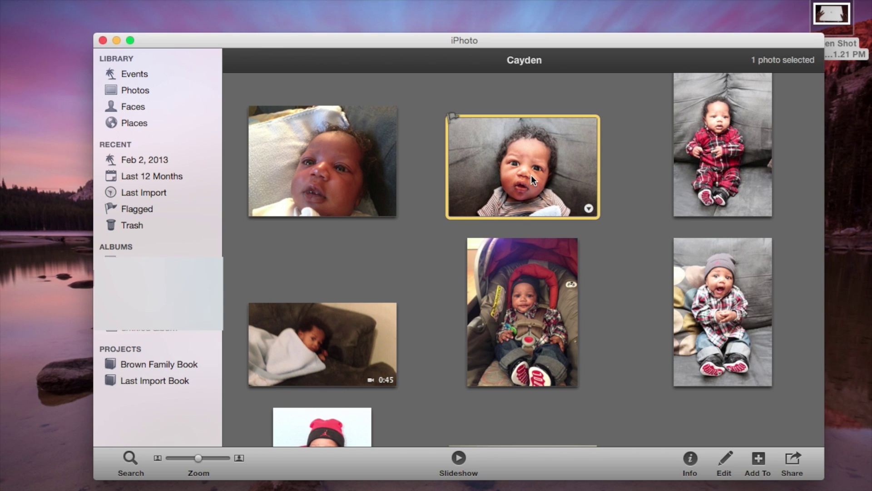
drag(528, 175, 180, 382)
click(171, 382)
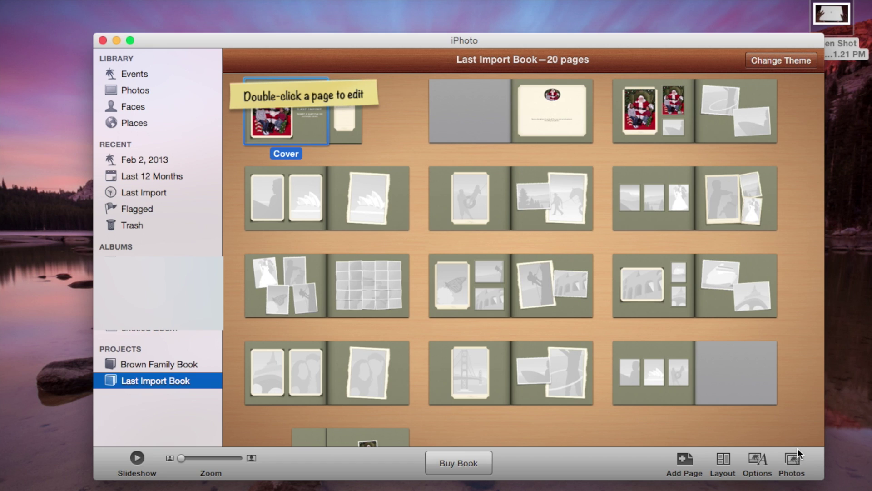
click(793, 462)
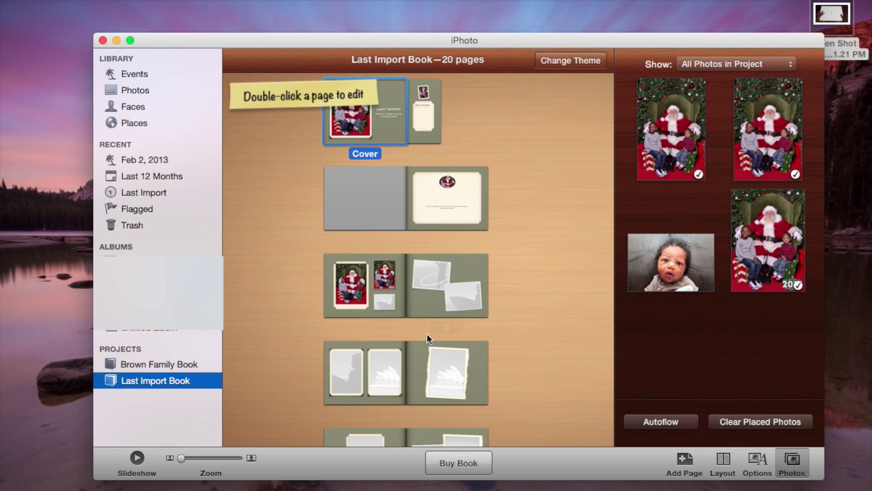
Place the baby photo in the empty small frame on page 2, below the Santa photo.
double_click(459, 293)
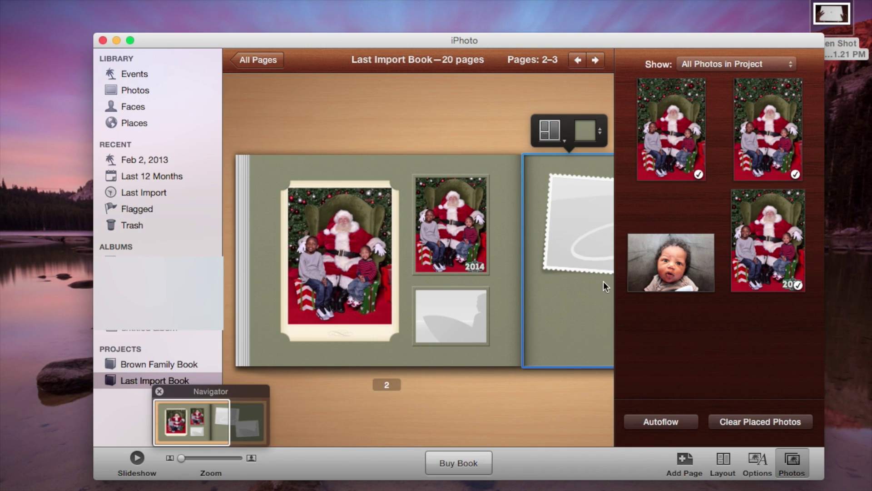
click(667, 266)
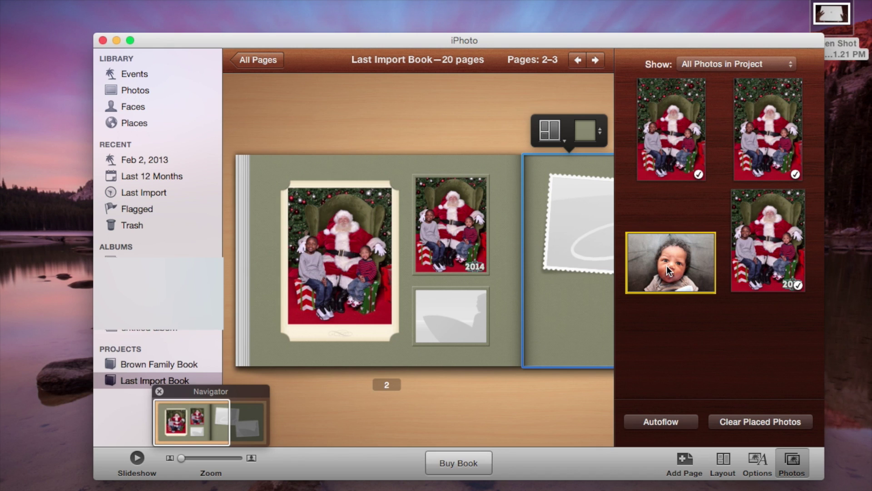
drag(667, 266, 444, 326)
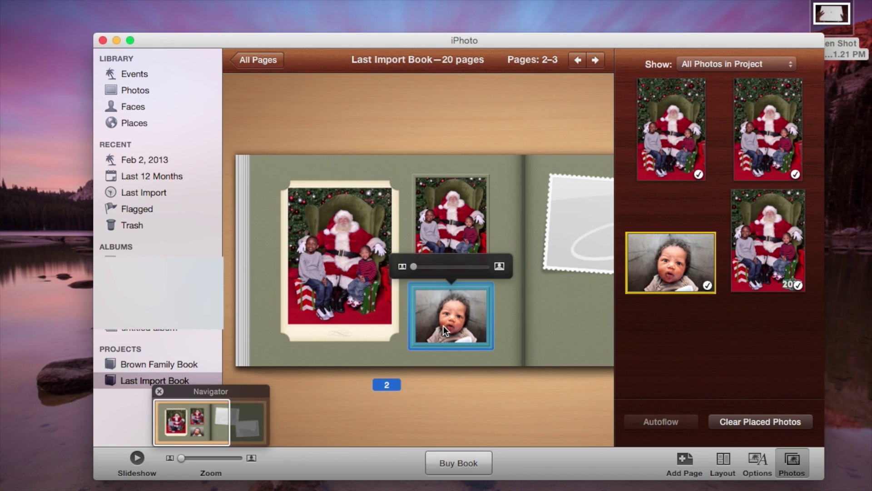
click(525, 316)
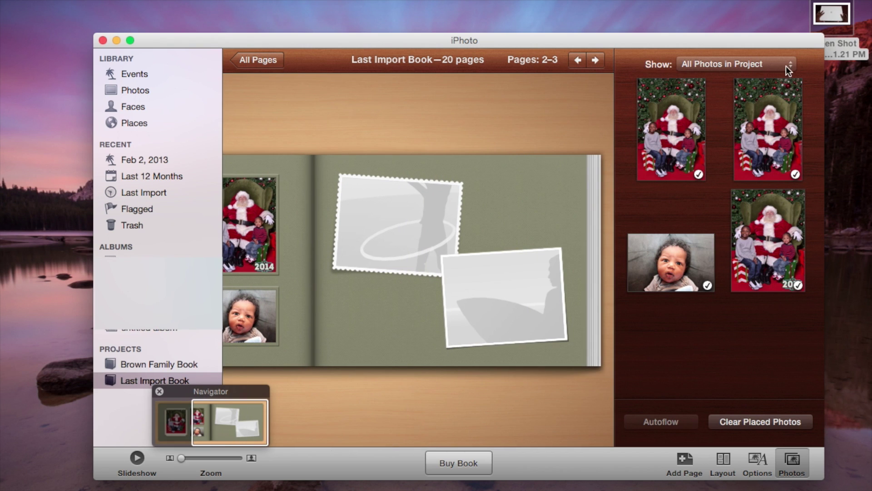
Page forward through the book to the pages 10–11 spread.
click(597, 60)
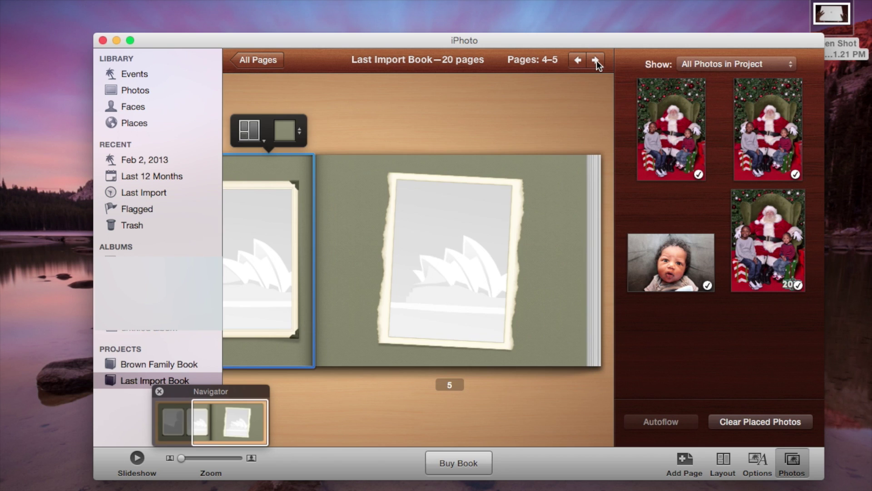
click(596, 60)
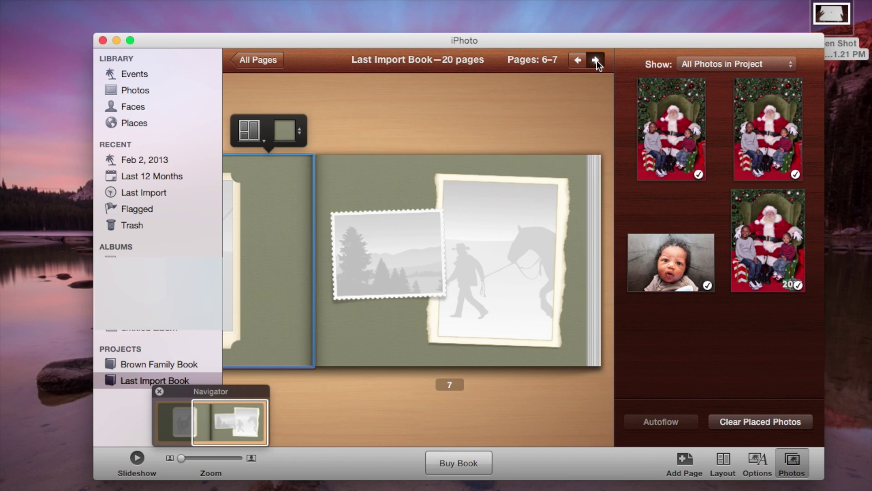
click(596, 60)
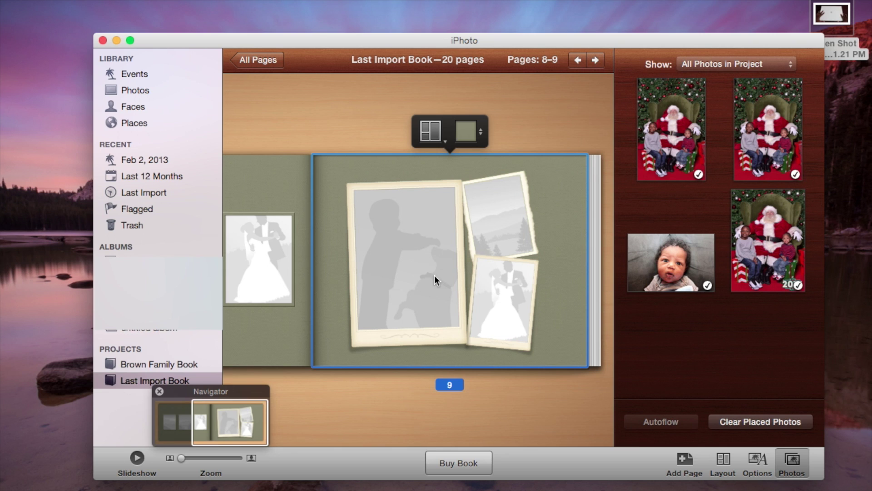
click(595, 60)
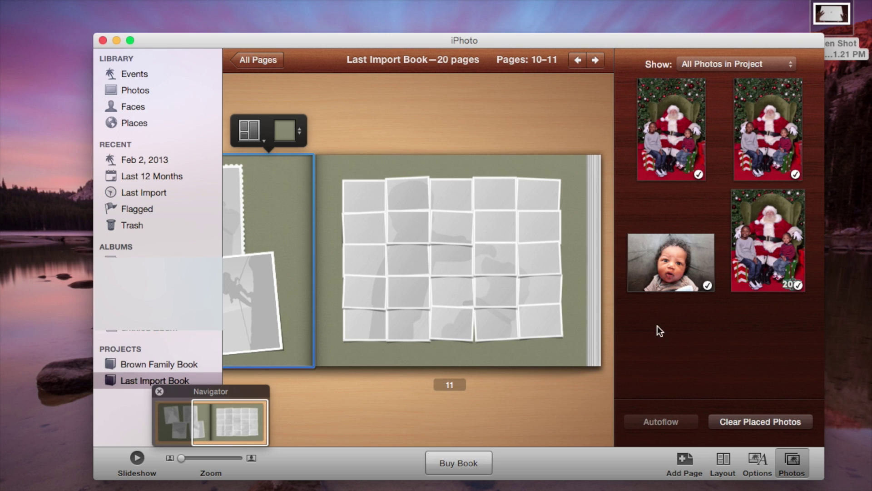
Select the baby photo in the Photos pane, then switch to the Last Import collection.
click(670, 245)
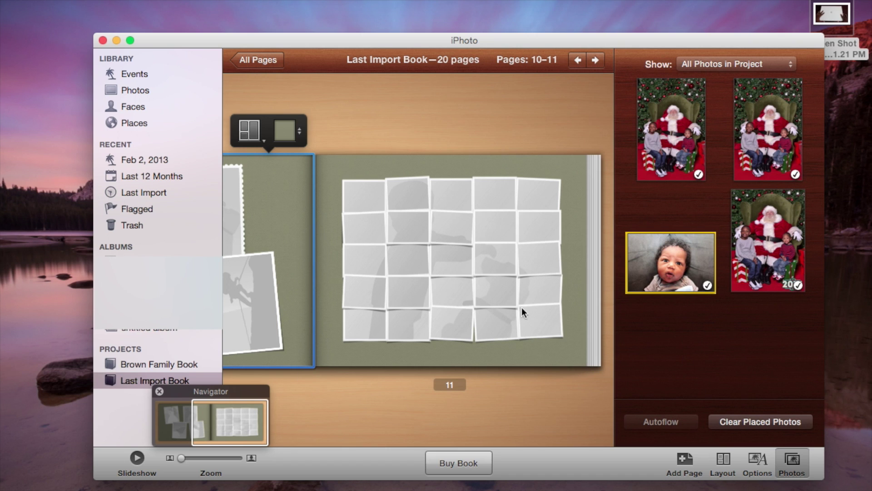
scroll(663, 316, down, 1)
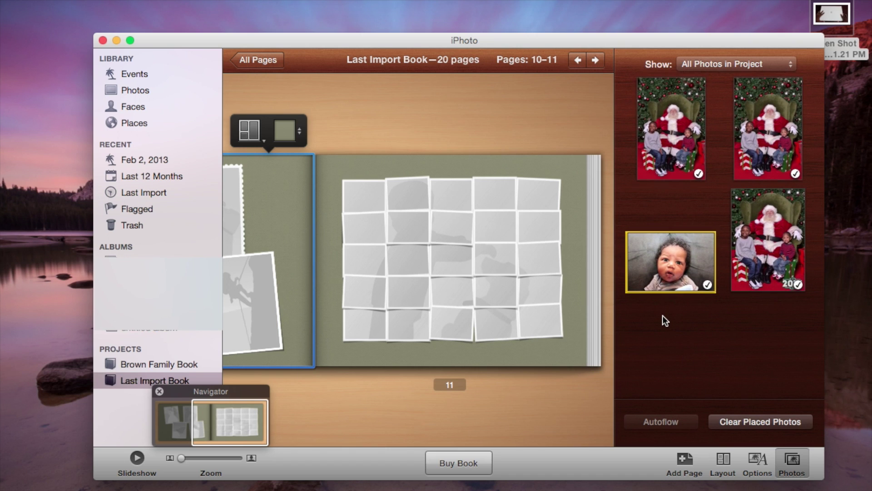
scroll(663, 316, up, 1)
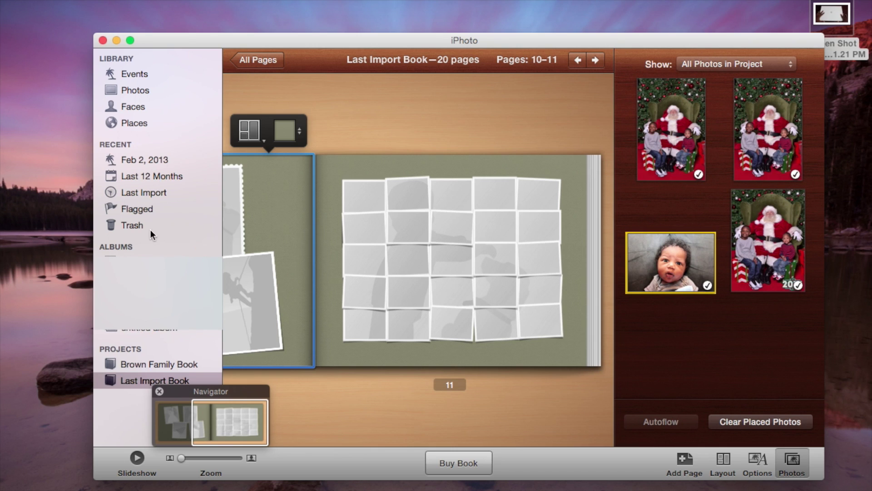
click(158, 192)
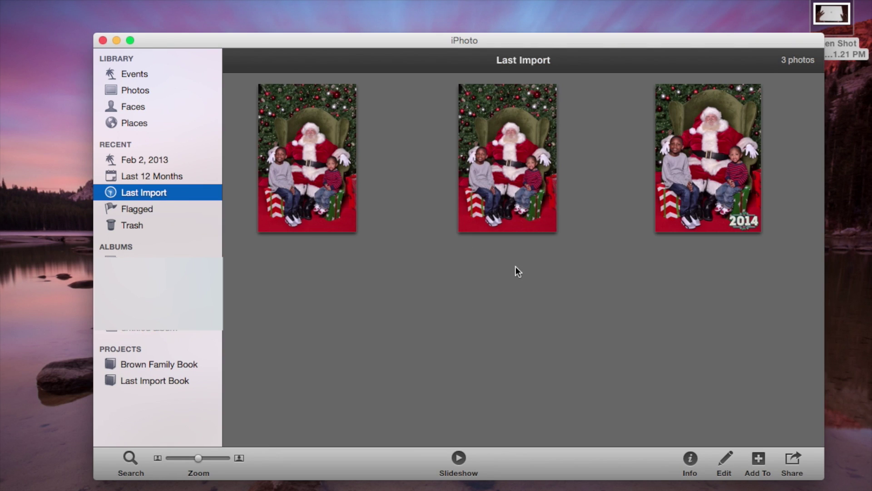
Reopen Last Import Book with its four photos shown and scroll through all spreads.
click(170, 384)
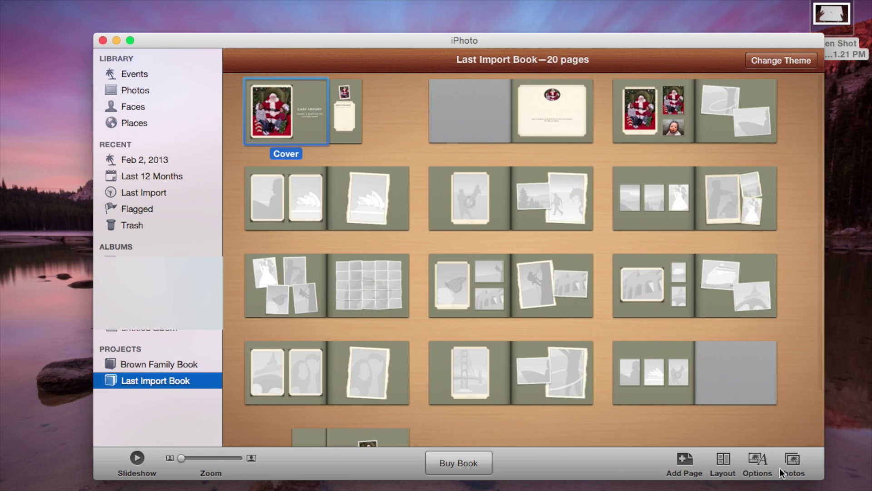
click(782, 469)
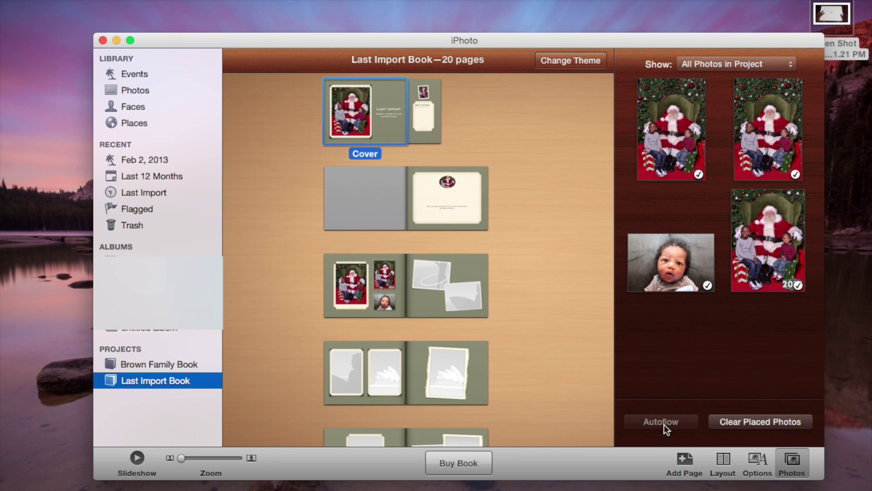
scroll(519, 389, down, 15)
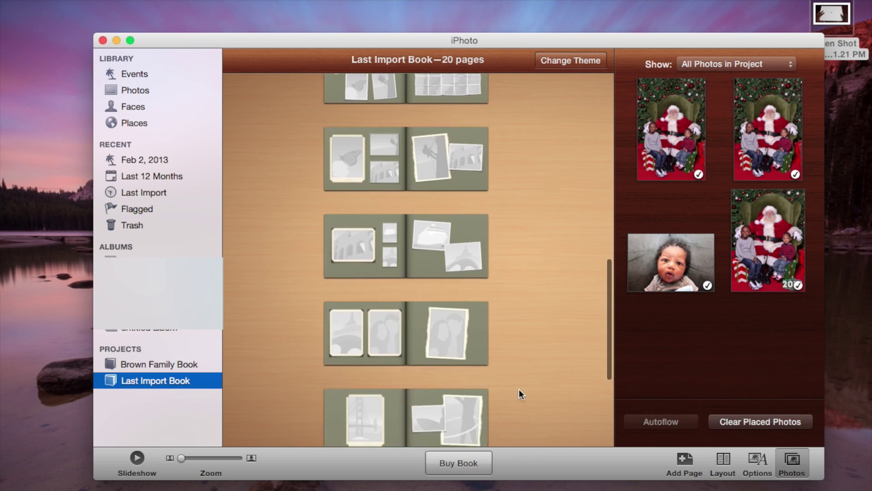
scroll(519, 390, up, 3)
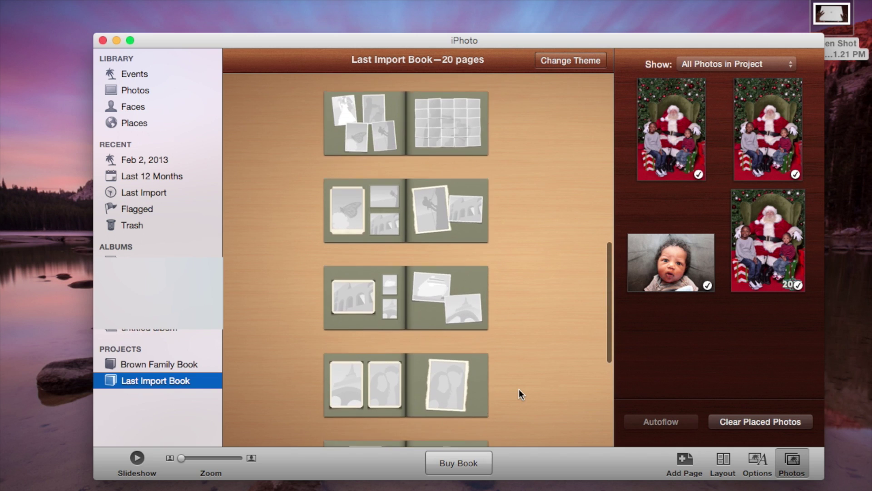
scroll(519, 389, up, 10)
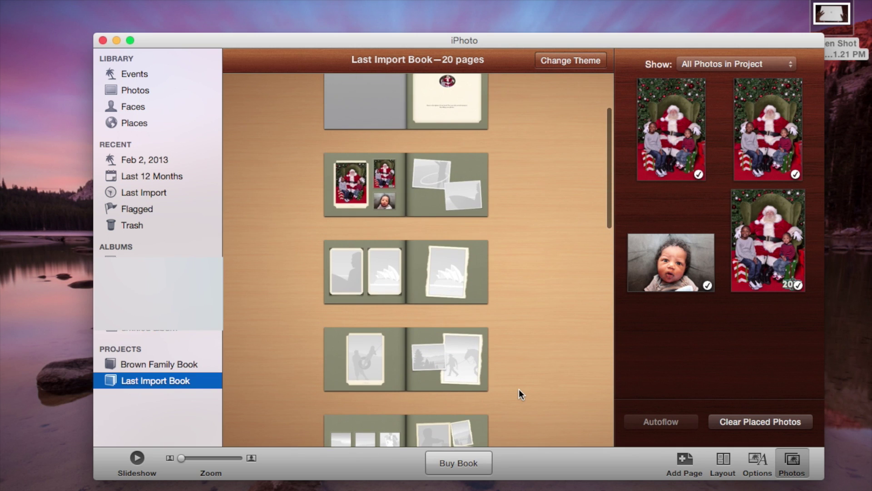
scroll(519, 391, down, 4)
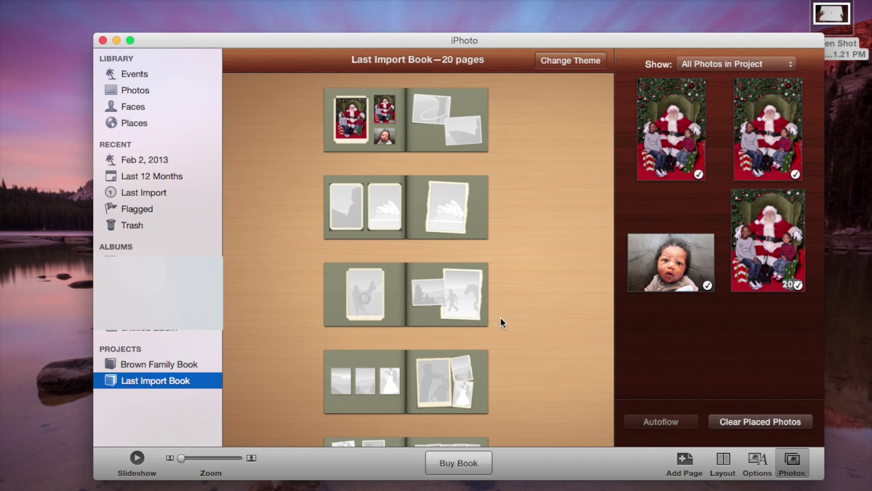
scroll(502, 323, down, 10)
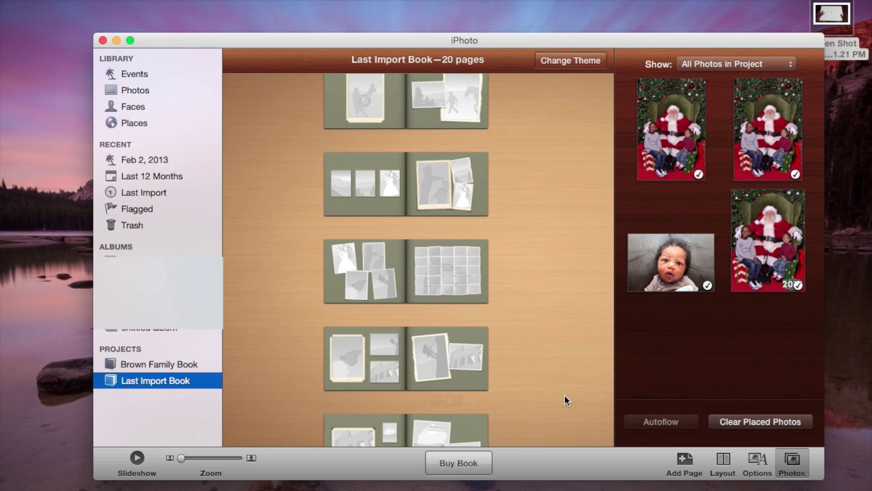
click(463, 467)
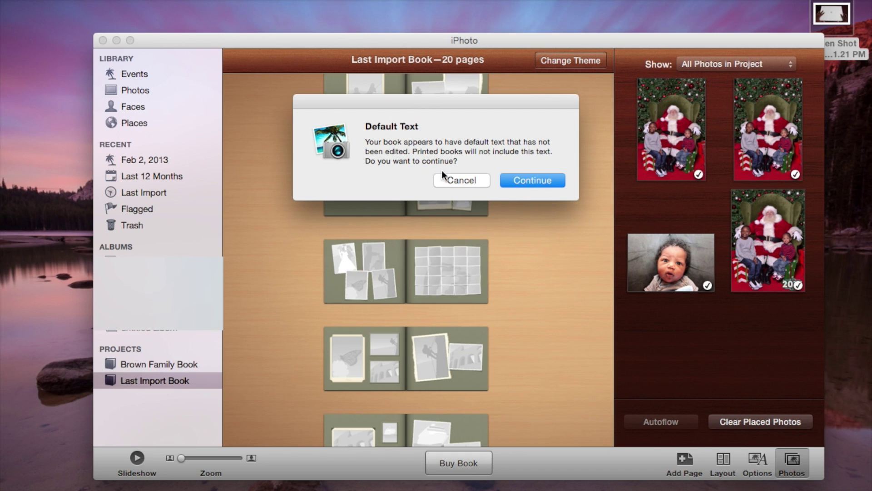
click(471, 180)
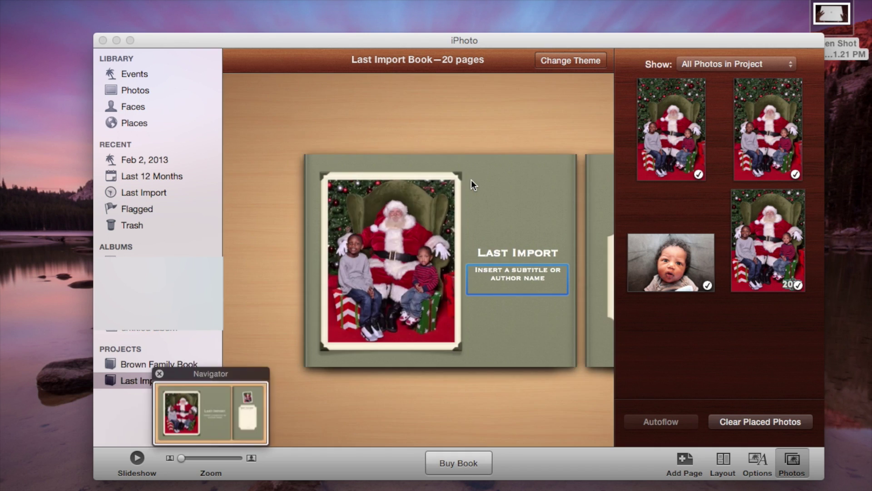
click(141, 364)
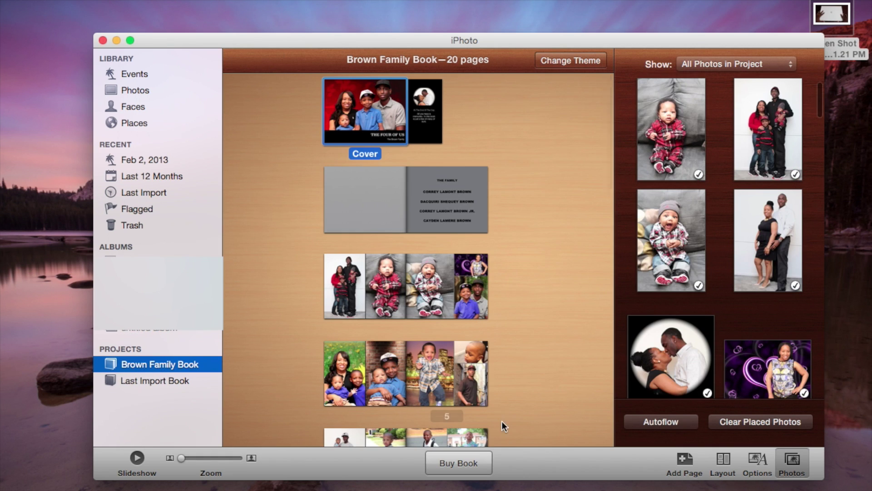
click(459, 464)
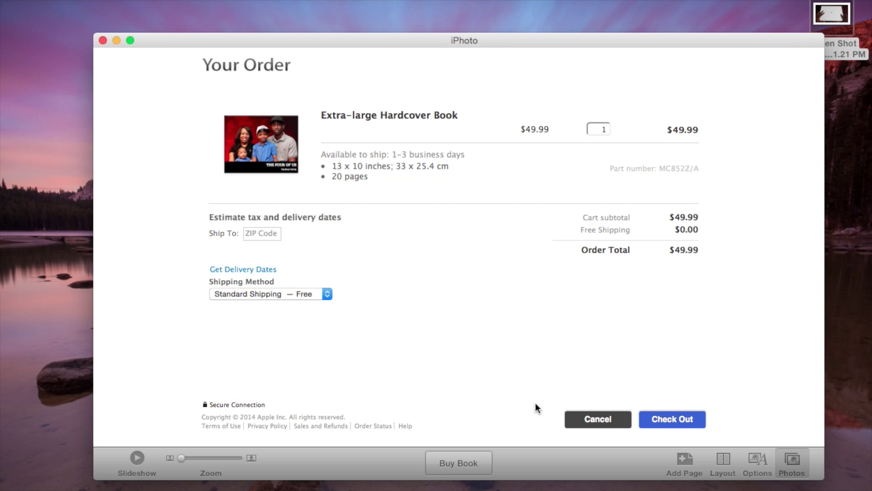
click(598, 419)
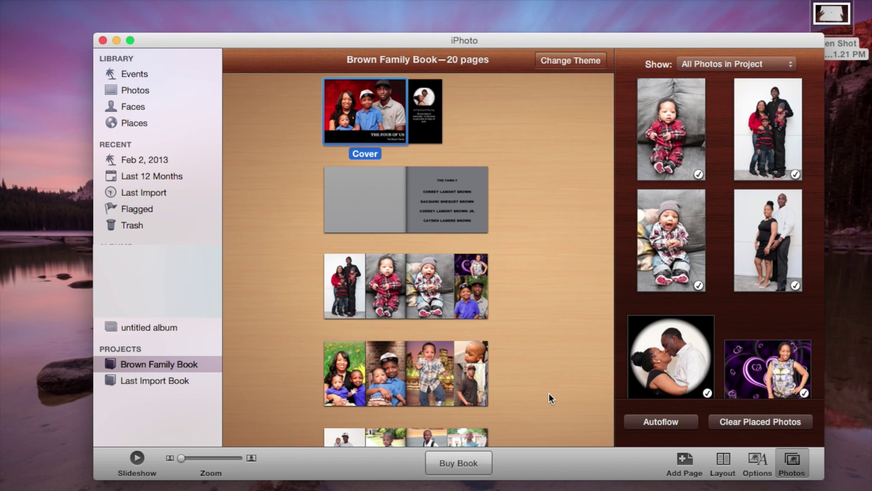
click(148, 378)
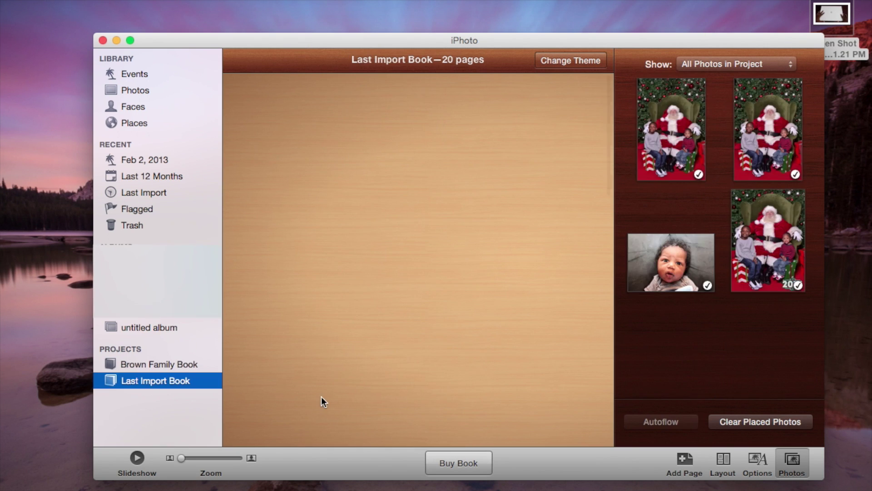